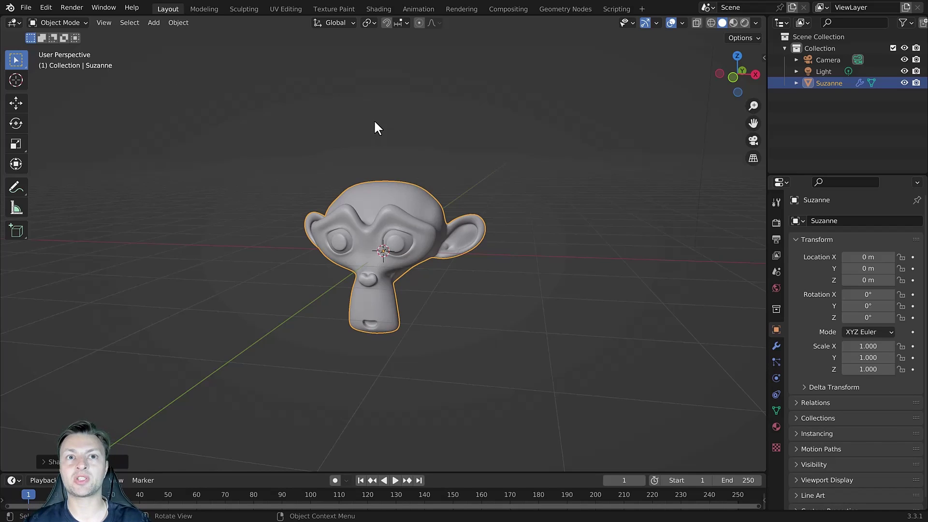
# - Show the N side panel and lock Suzanne's Location X with its padlock
pyautogui.press('n')
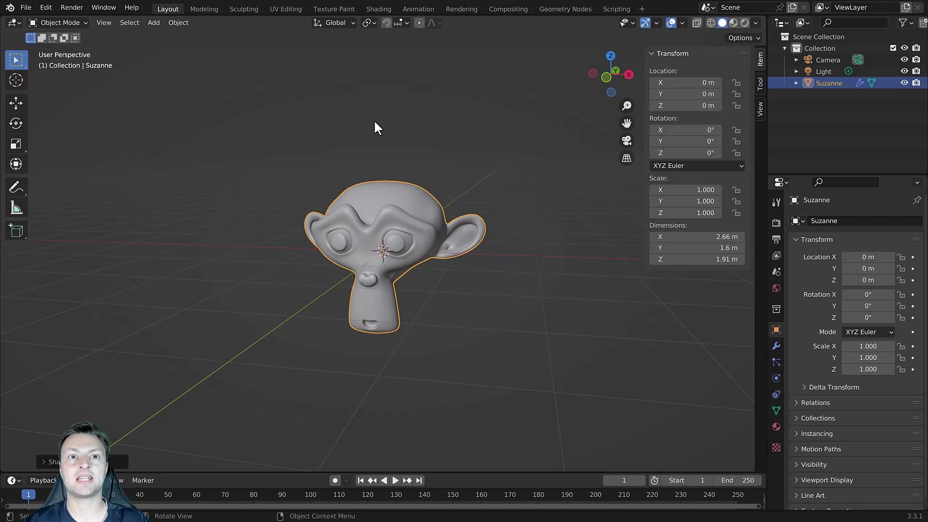
pyautogui.click(736, 82)
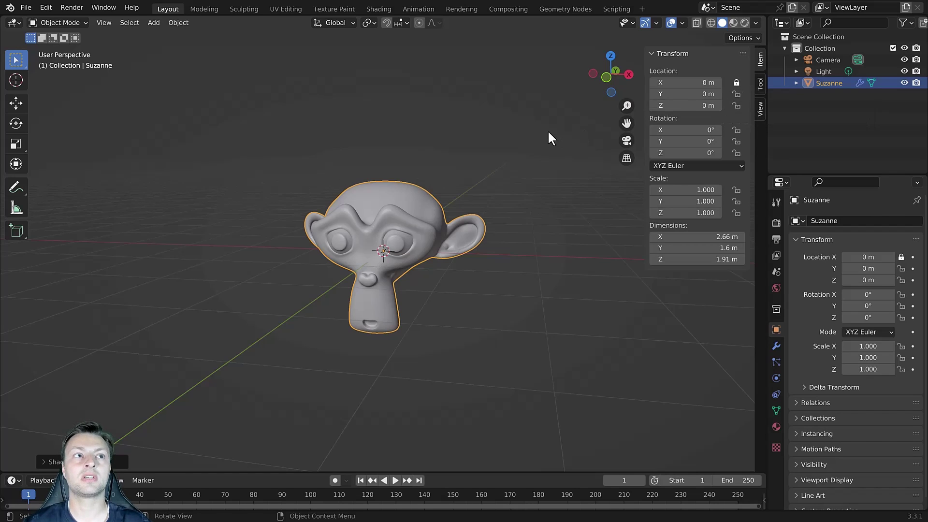
# - Switch to the Move tool and toggle the Location X lock off and back on
pyautogui.click(16, 106)
pyautogui.moveTo(317, 226); pyautogui.dragTo(233, 255, button='middle')
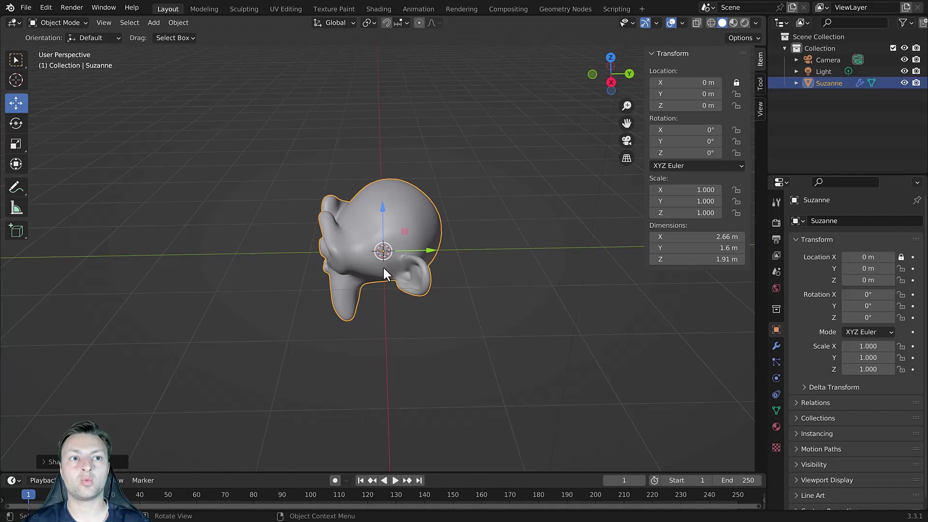
pyautogui.moveTo(383, 266); pyautogui.dragTo(393, 266, button='middle')
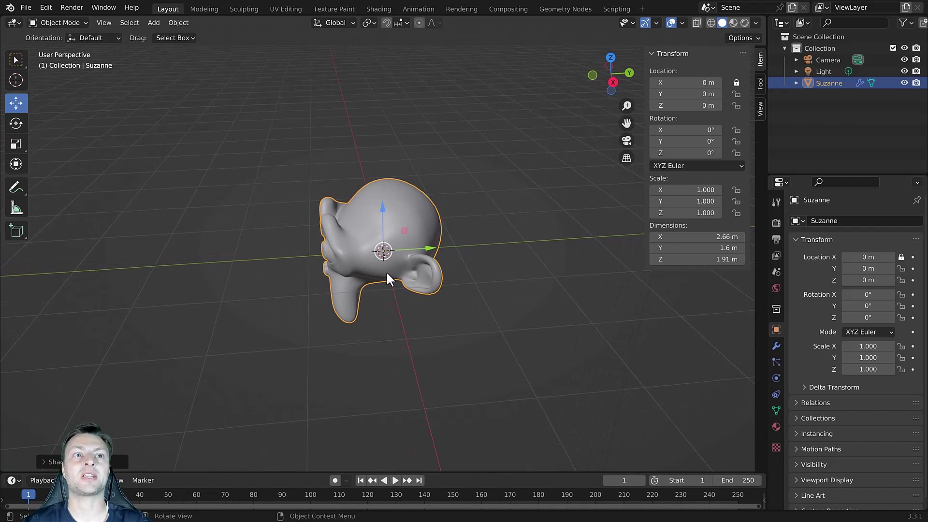
pyautogui.click(736, 83)
pyautogui.moveTo(428, 268); pyautogui.dragTo(408, 274, button='middle')
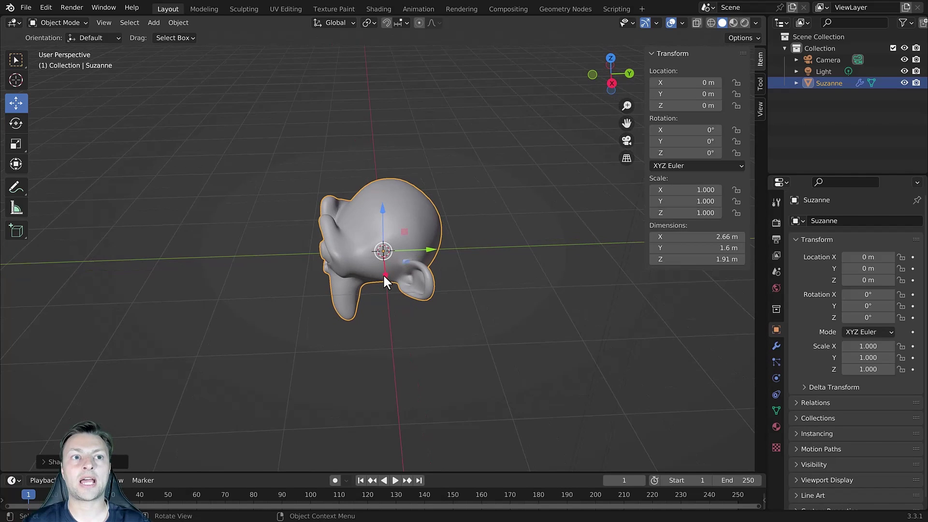
pyautogui.click(736, 83)
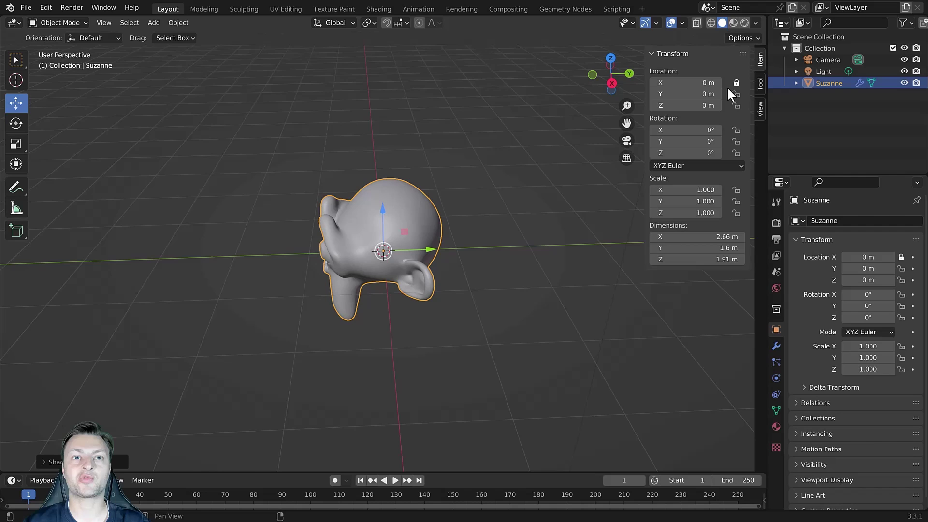
pyautogui.moveTo(460, 244); pyautogui.dragTo(493, 228, button='middle')
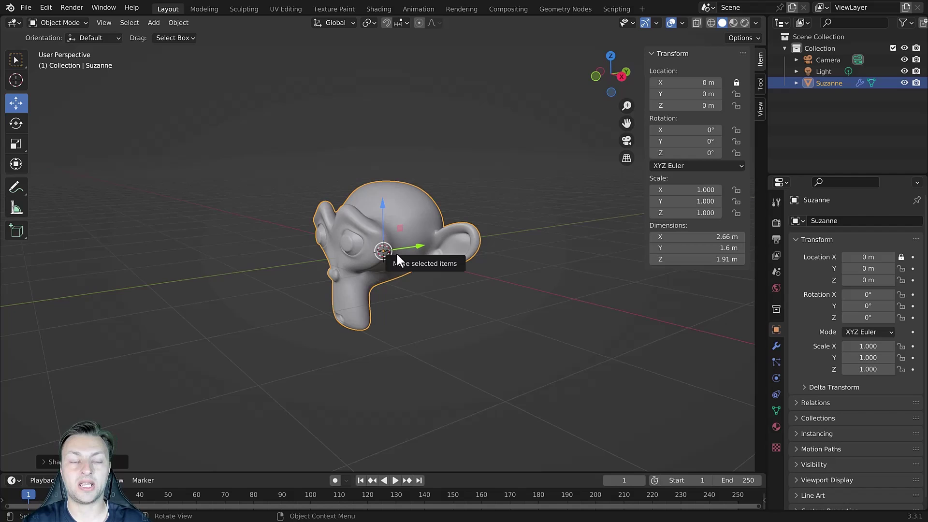
# - Drag Suzanne with the move gizmo, constrain to X (stays 0 m), then switch to Y
pyautogui.moveTo(396, 252); pyautogui.dragTo(352, 241)
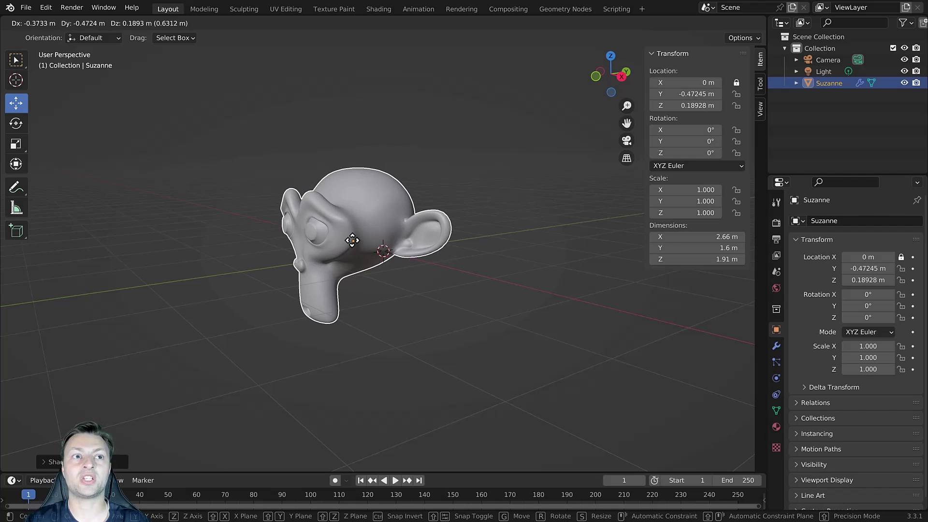
pyautogui.moveTo(352, 240); pyautogui.dragTo(448, 196)
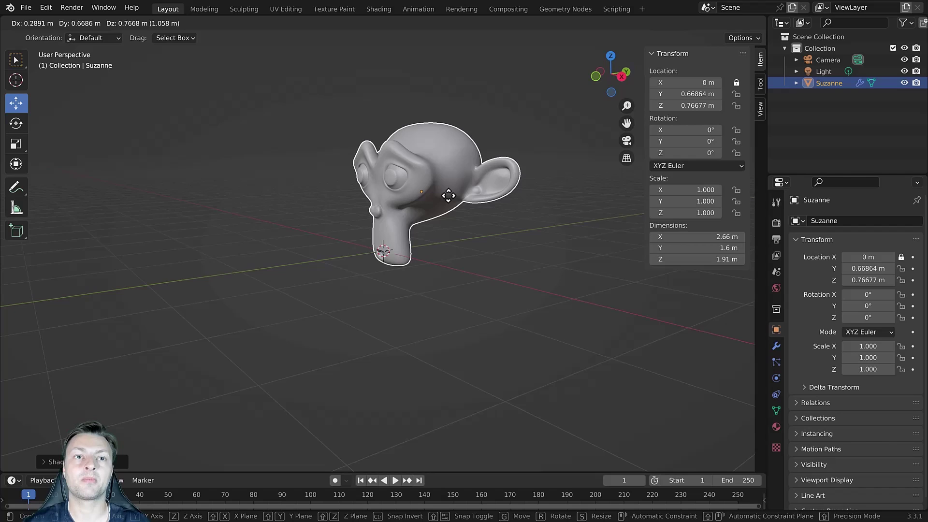
pyautogui.moveTo(448, 196); pyautogui.dragTo(442, 209)
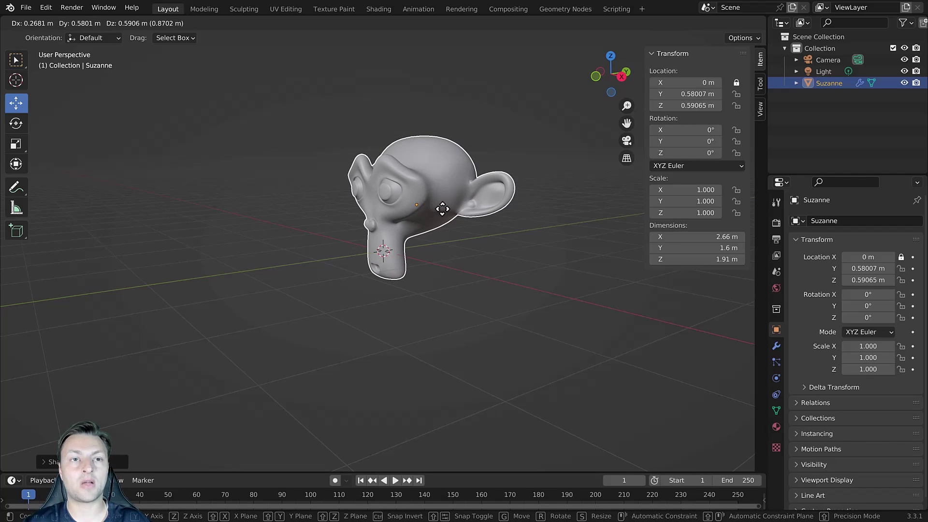
pyautogui.press('x')
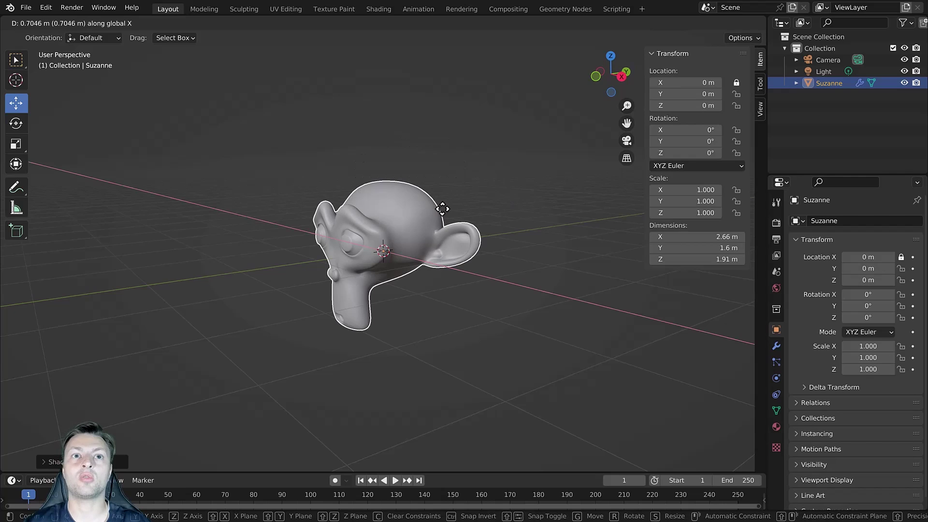
pyautogui.moveTo(443, 209); pyautogui.dragTo(438, 183)
pyautogui.press('y')
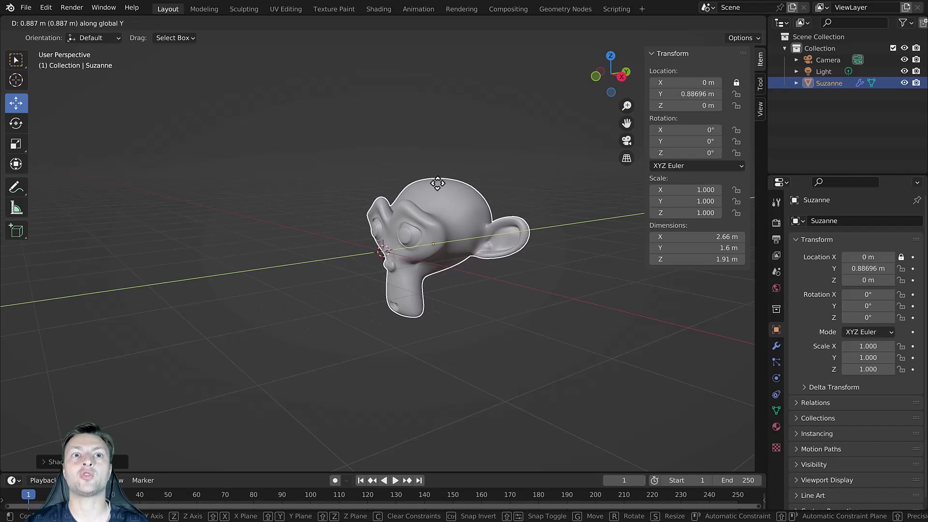
# - Cancel the move and lock Location Y, Z and Rotation X, Y, Z
pyautogui.rightClick(437, 184)
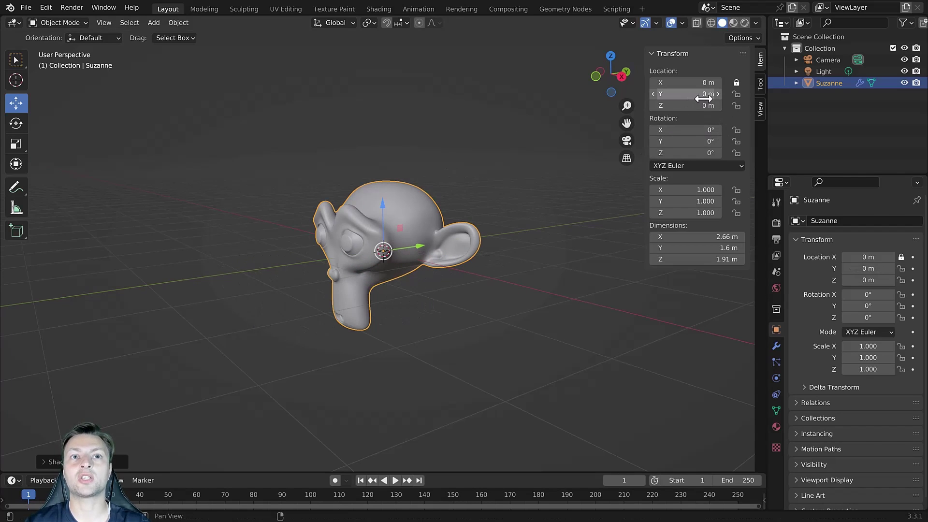
pyautogui.click(736, 93)
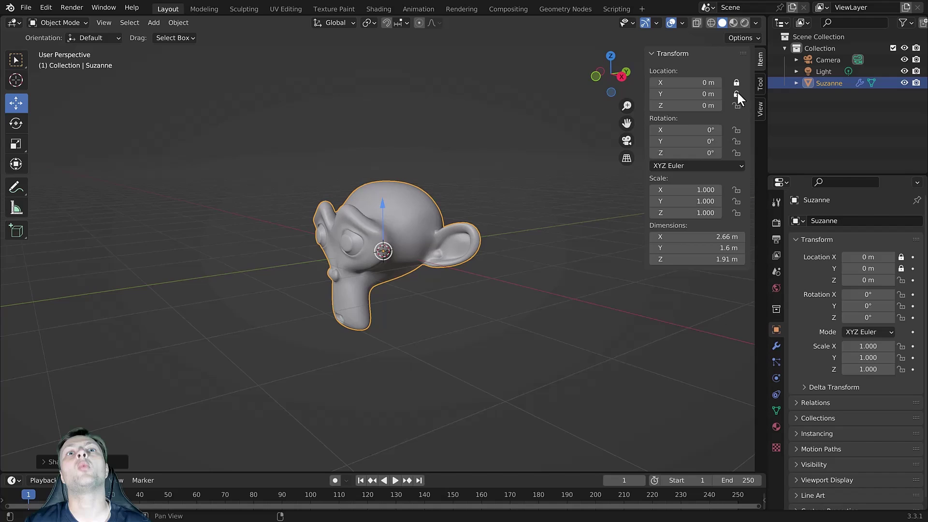
pyautogui.click(737, 104)
pyautogui.click(736, 142)
pyautogui.click(736, 152)
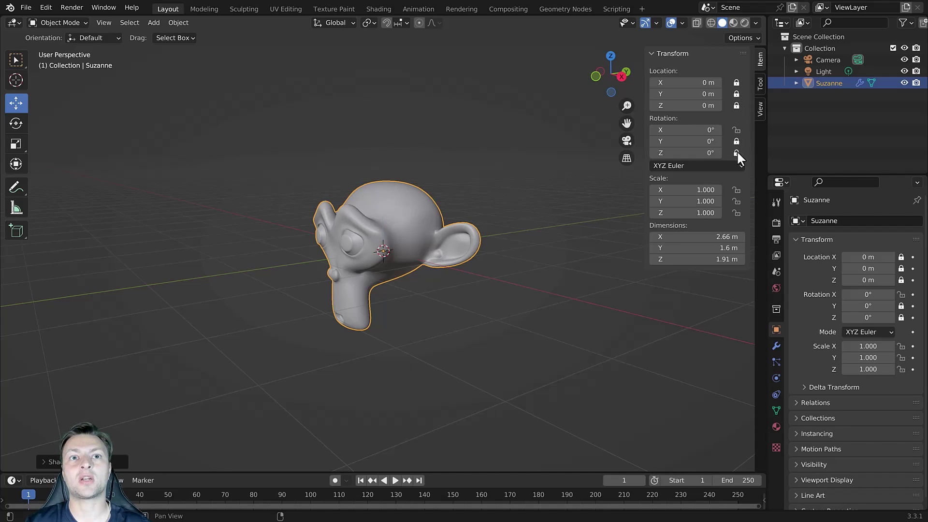
pyautogui.click(736, 130)
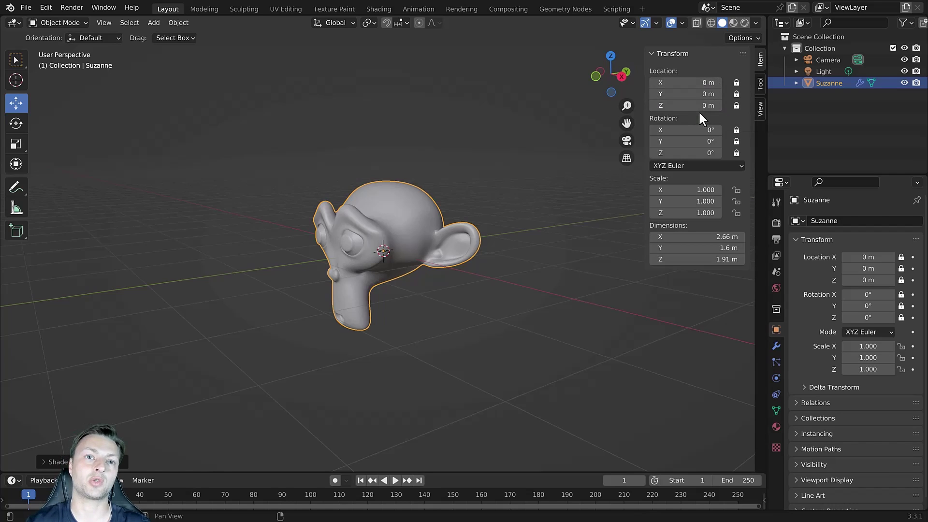
# - Unlock all rotation and location padlocks for Suzanne, including Location X
pyautogui.click(737, 152)
pyautogui.click(736, 141)
pyautogui.click(736, 130)
pyautogui.click(736, 105)
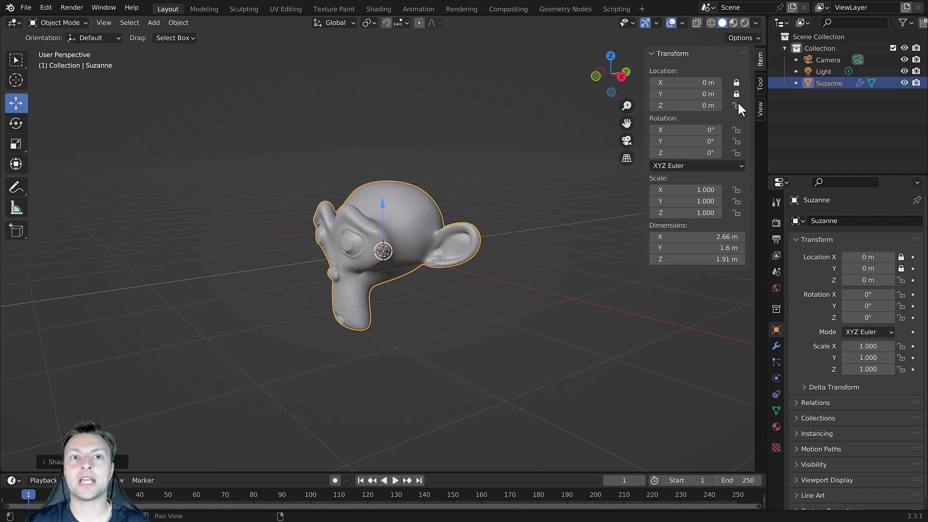
pyautogui.click(736, 94)
pyautogui.click(736, 82)
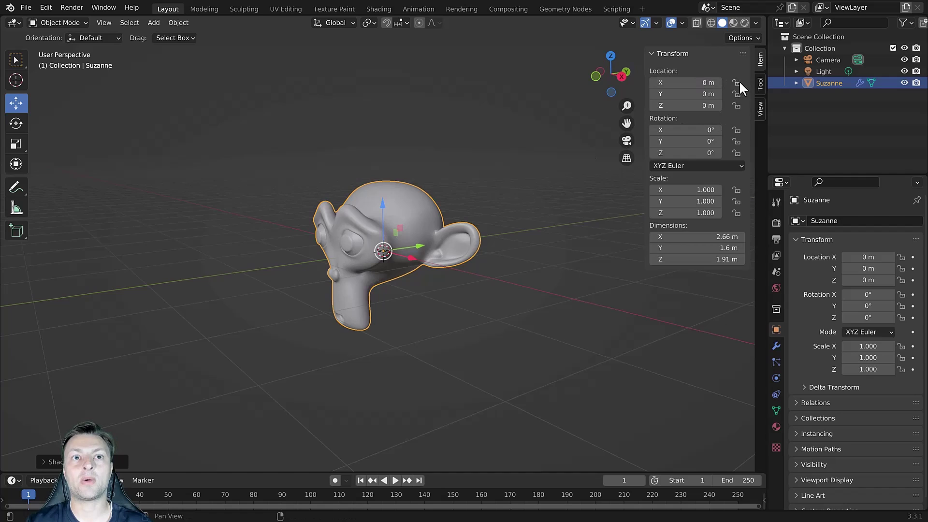
# - Lock Suzanne's Z rotation, then start and cancel a free rotation with R
pyautogui.click(736, 152)
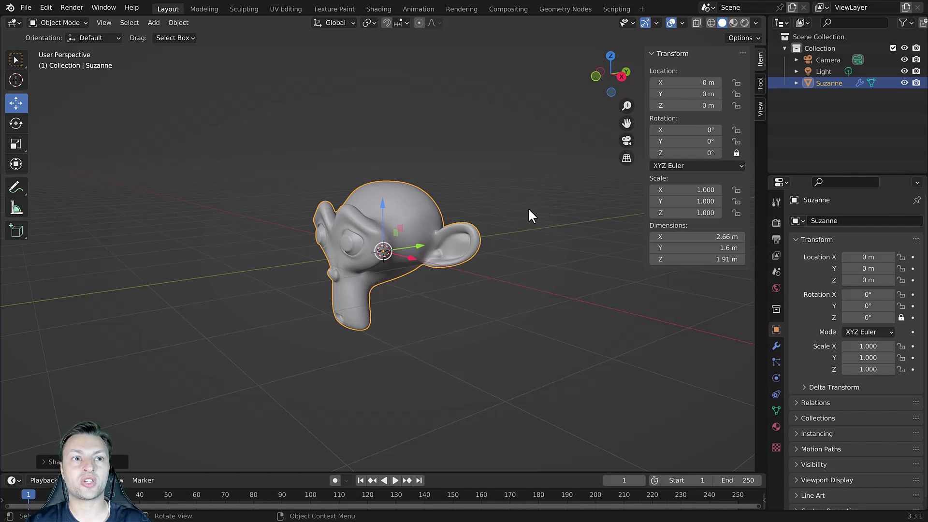
pyautogui.press('r')
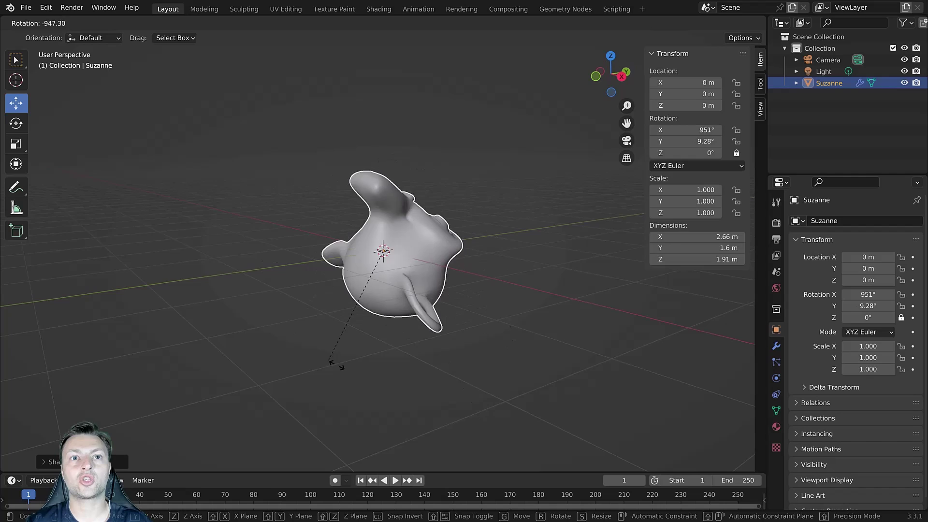
pyautogui.rightClick(454, 292)
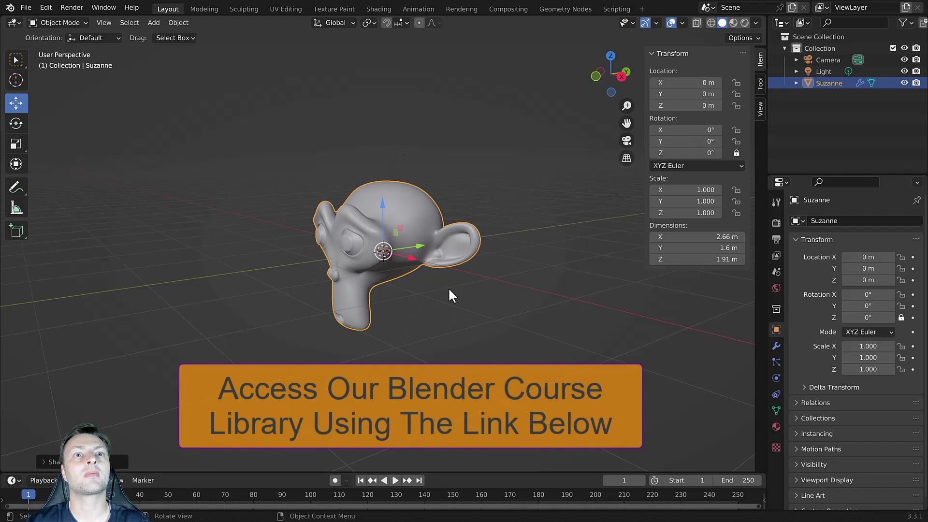
# - Try rotating Suzanne around Z with the Rotate tool, then cancel, leaving rotation at 0°
pyautogui.click(18, 123)
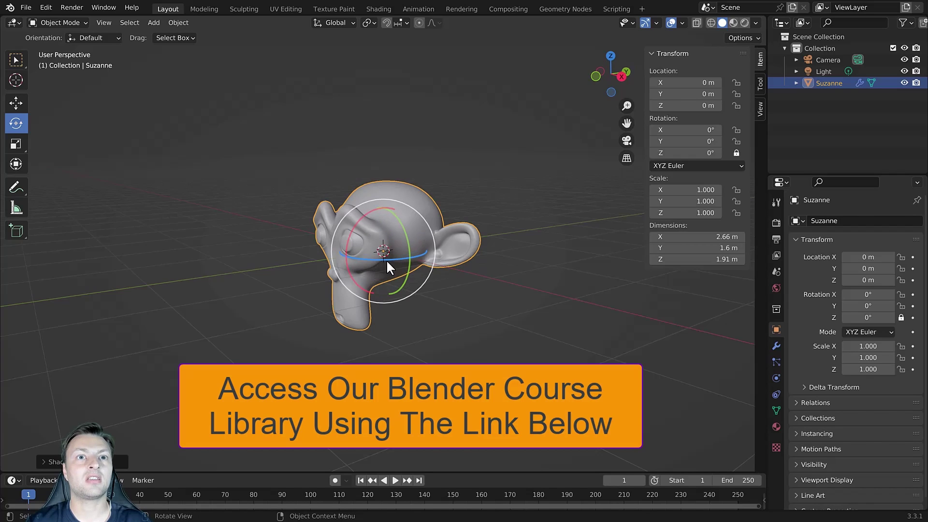
pyautogui.moveTo(375, 263)
pyautogui.mouseDown(button='middle')
pyautogui.moveTo(398, 292)
pyautogui.moveTo(411, 271)
pyautogui.moveTo(378, 273)
pyautogui.mouseUp(button='middle')
pyautogui.moveTo(372, 271); pyautogui.dragTo(432, 271)
pyautogui.rightClick(431, 271)
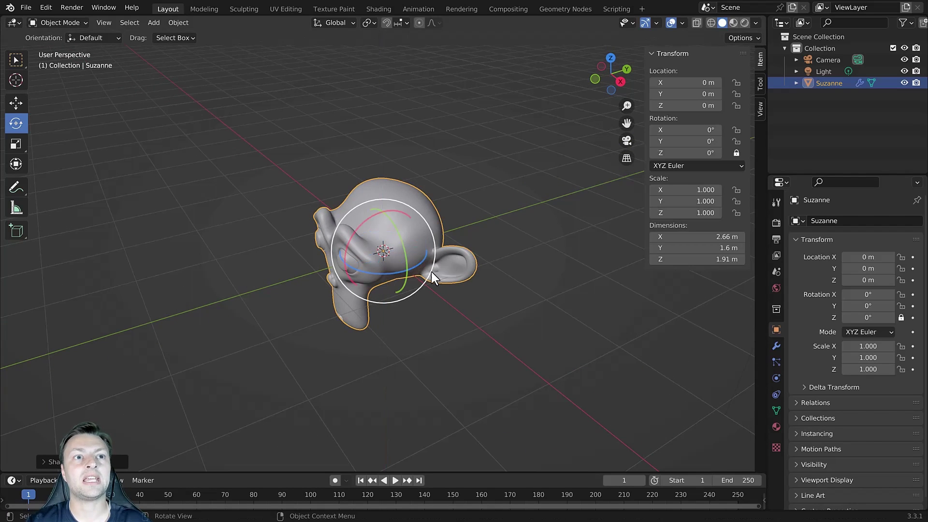
pyautogui.moveTo(387, 276); pyautogui.dragTo(367, 198, button='middle')
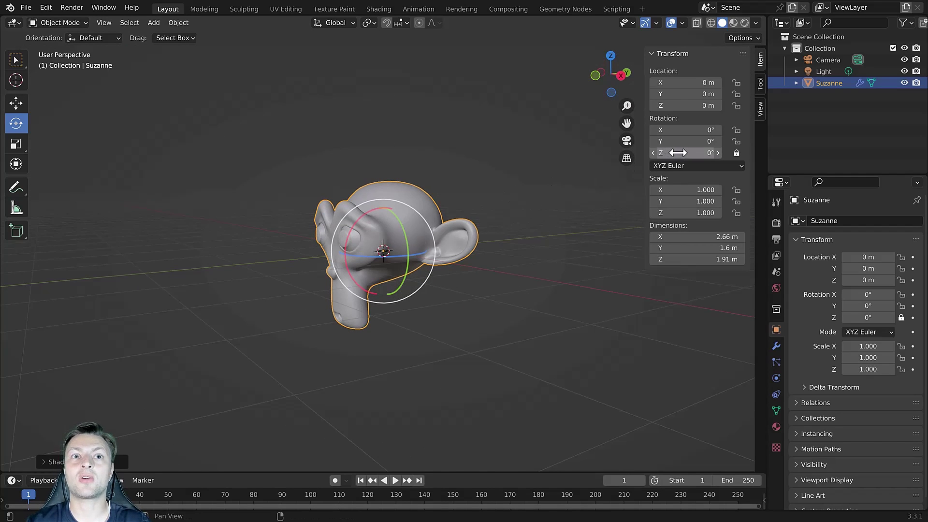
pyautogui.moveTo(679, 153)
pyautogui.mouseDown()
pyautogui.moveTo(716, 152)
pyautogui.moveTo(692, 156)
pyautogui.mouseUp()
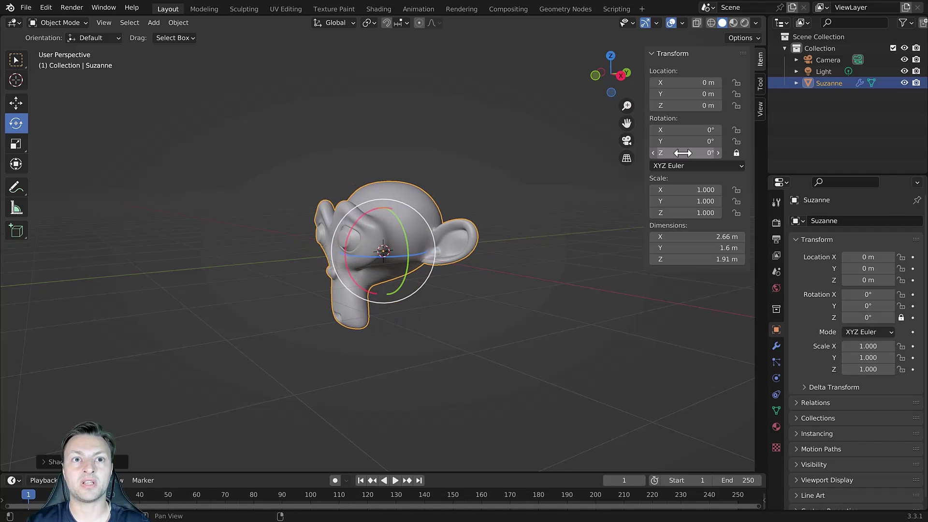